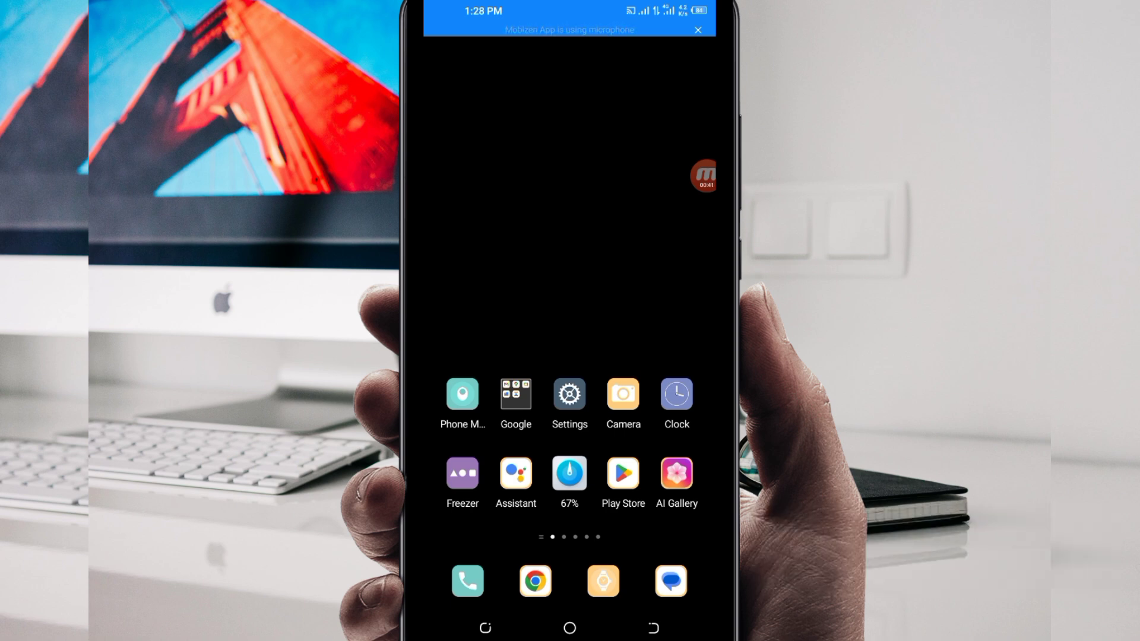
Open the Google Play Store app
left_click(542, 593)
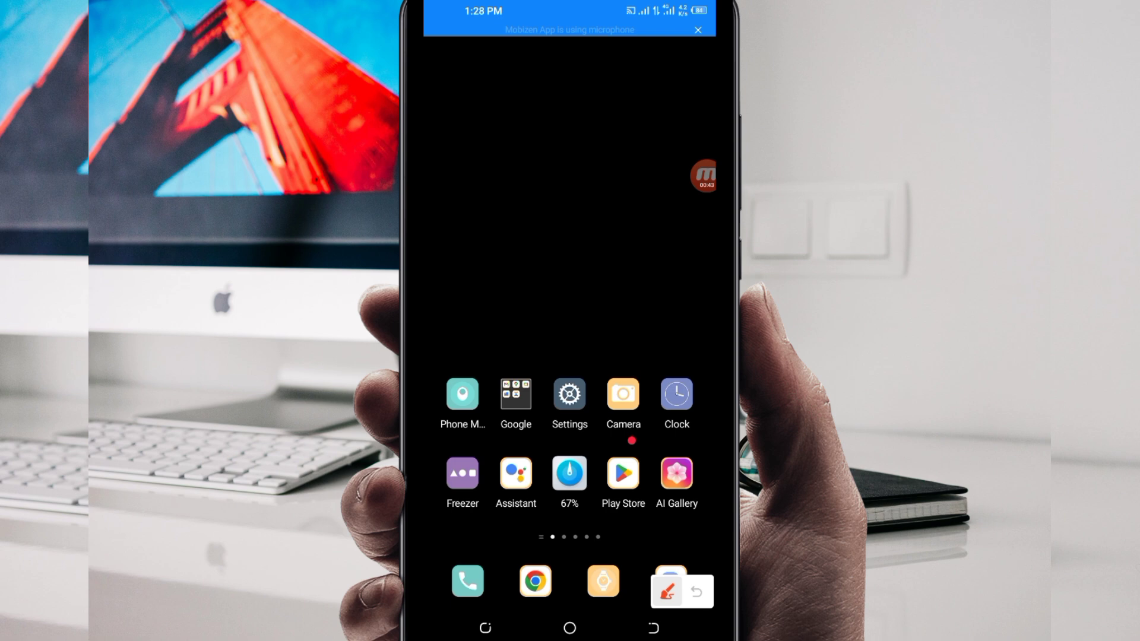
left_click_drag(628, 437, 667, 445)
mouse_move(485, 583)
left_mouse_down()
mouse_move(563, 506)
mouse_move(563, 566)
left_mouse_up()
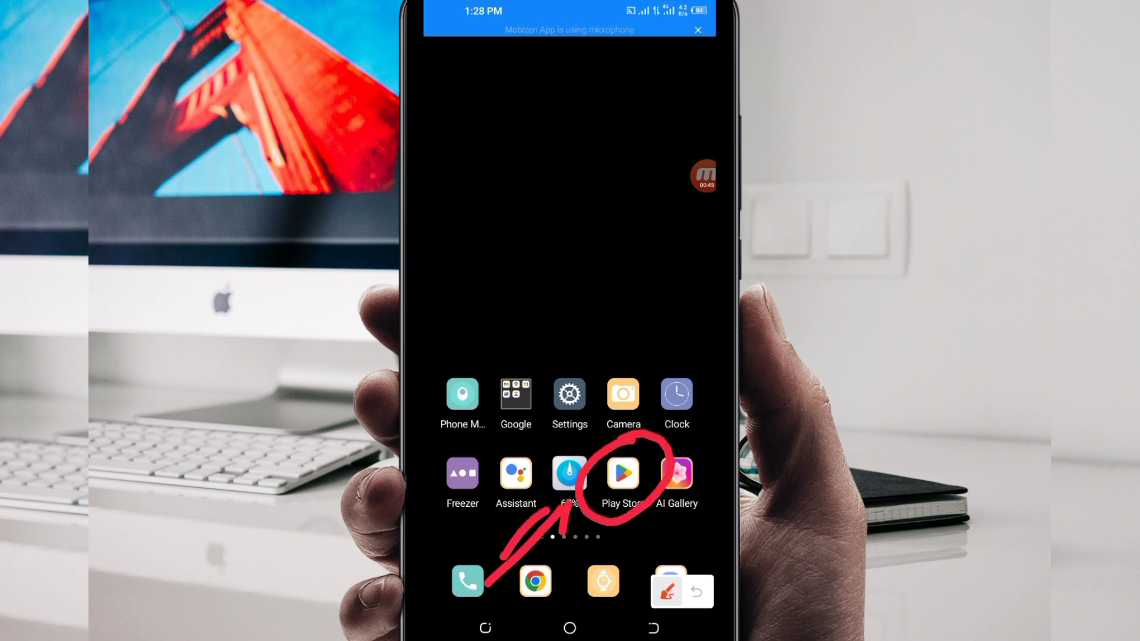
left_click(666, 591)
left_click(622, 473)
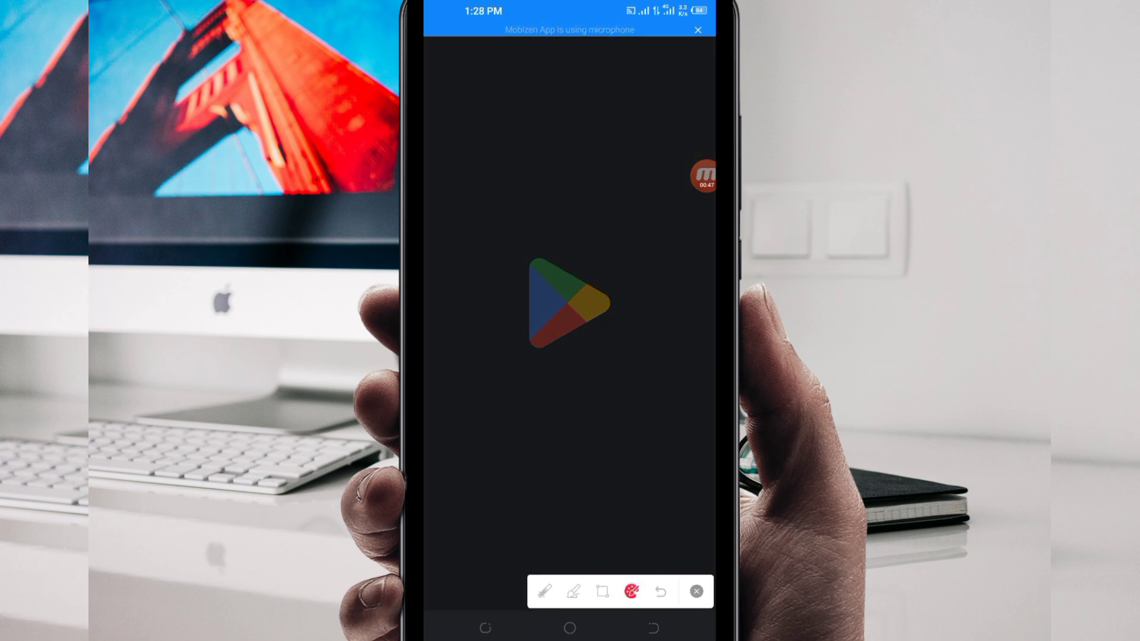
Search the Play Store for 'smart ip VPN'
left_click(667, 586)
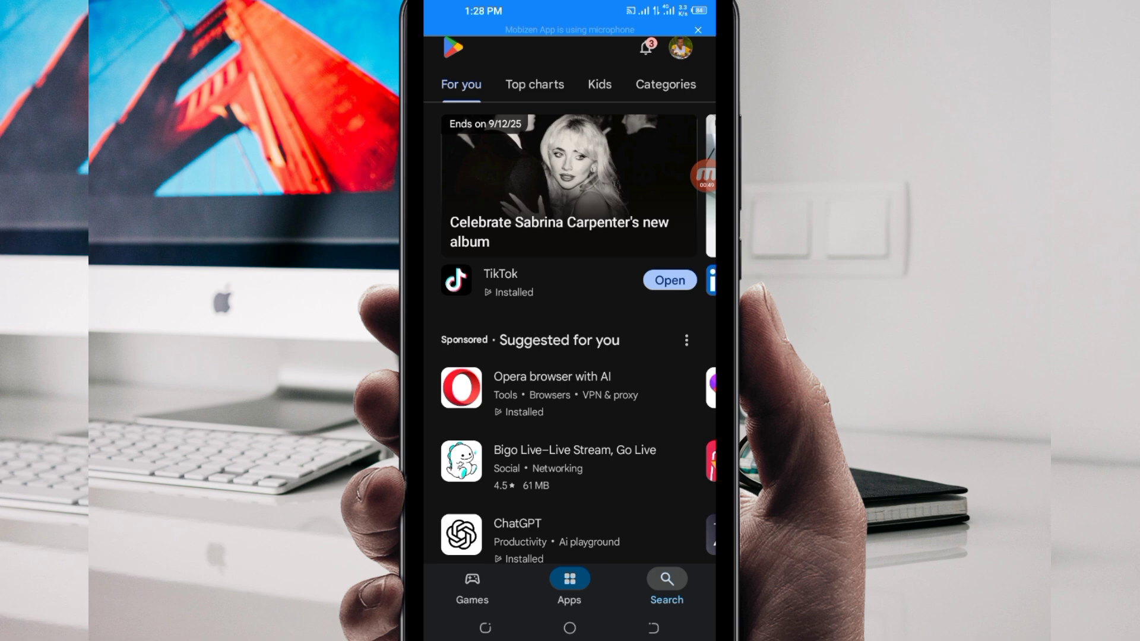
left_click(548, 48)
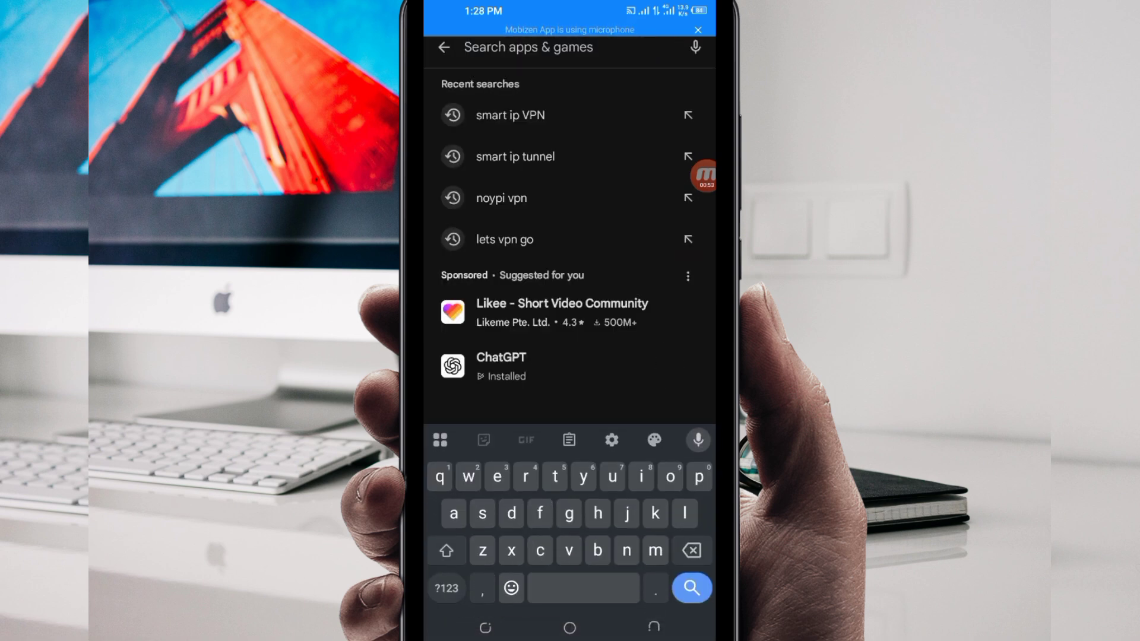
type("sm")
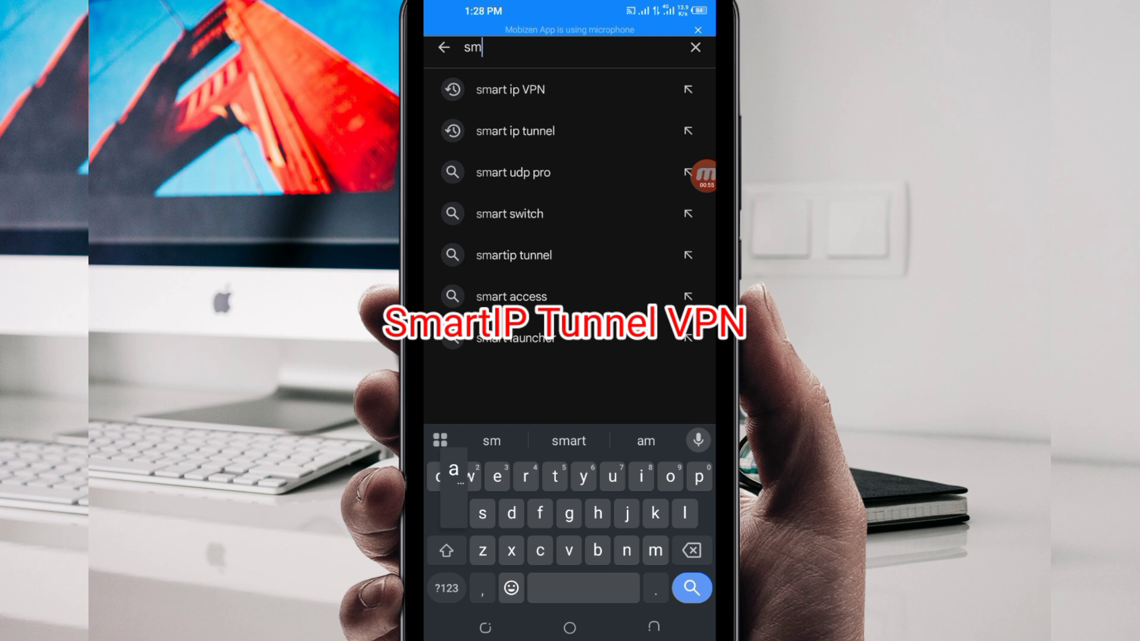
type("art  ip VPN")
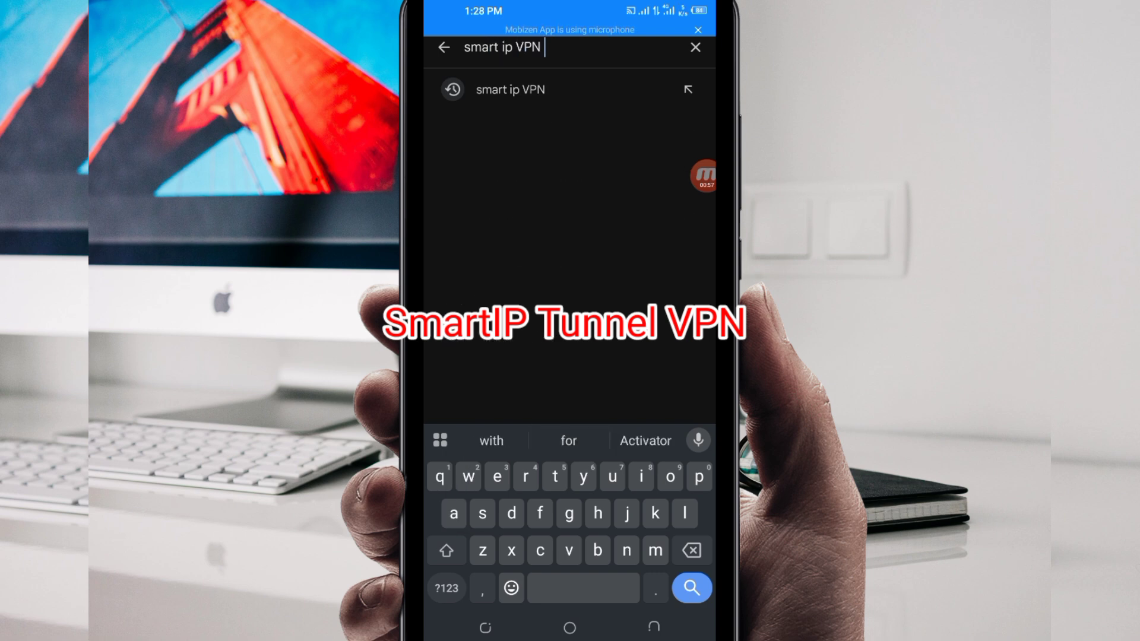
key("Escape")
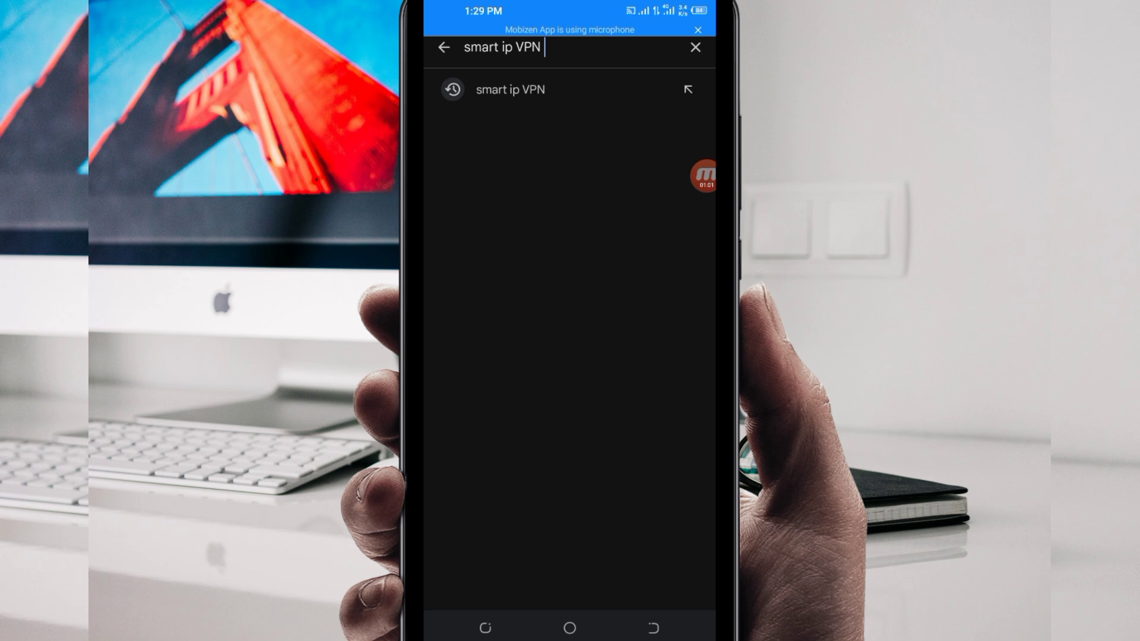
key("Return")
Open the SmartIP Tunnel listing by Blacknode LLC from the search results
left_click(703, 172)
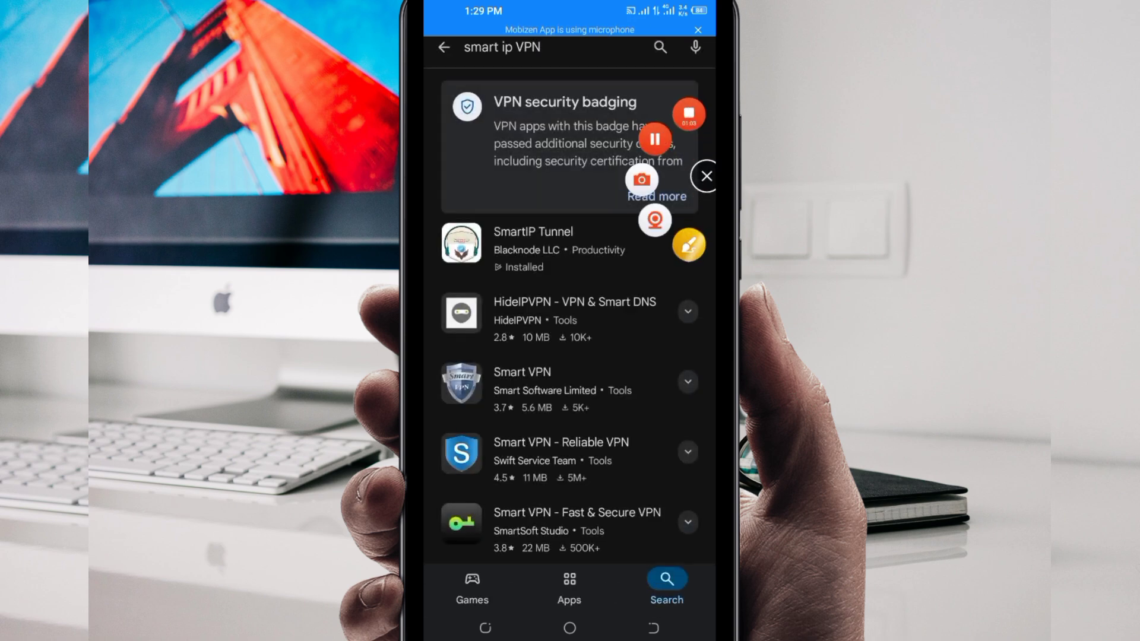
left_click(690, 245)
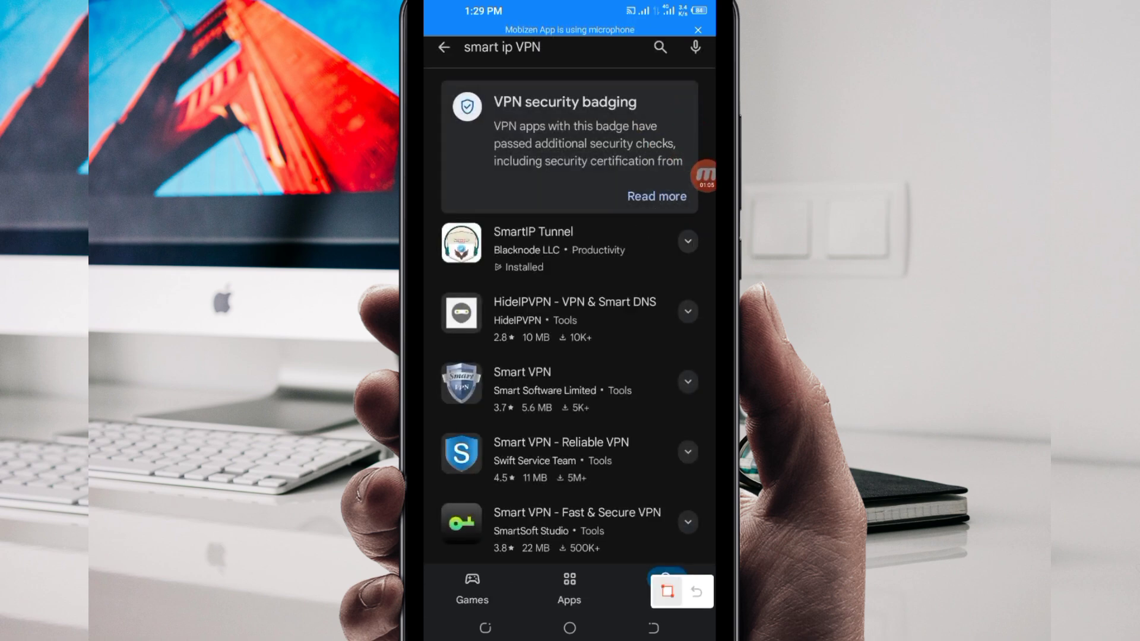
mouse_move(438, 196)
left_mouse_down()
mouse_move(466, 246)
mouse_move(566, 299)
mouse_move(710, 306)
left_mouse_up()
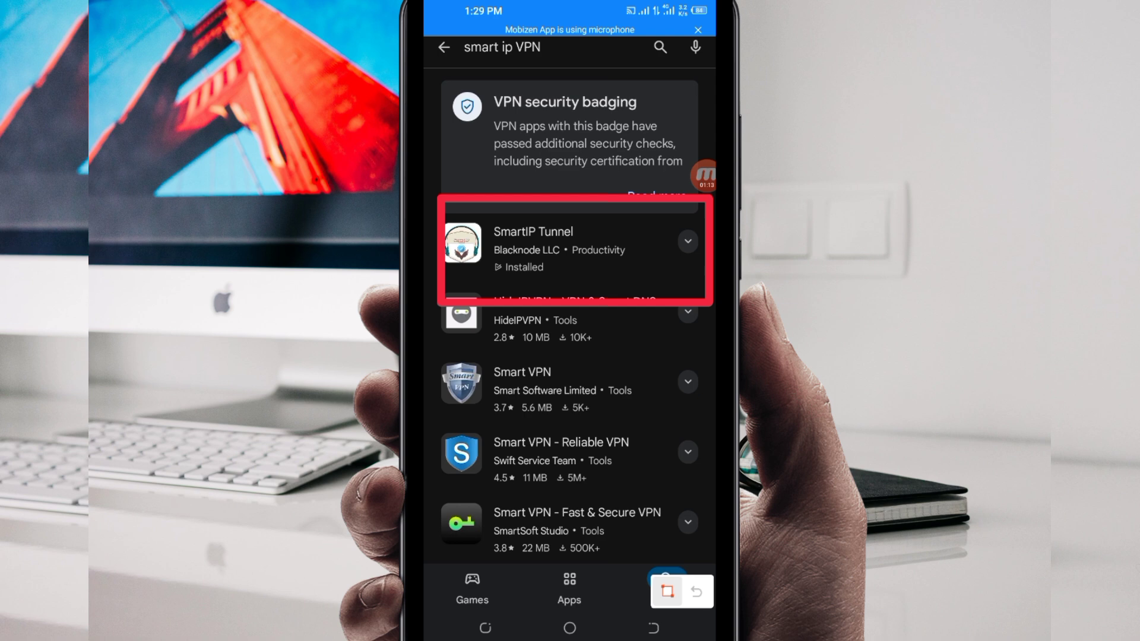
left_click(667, 592)
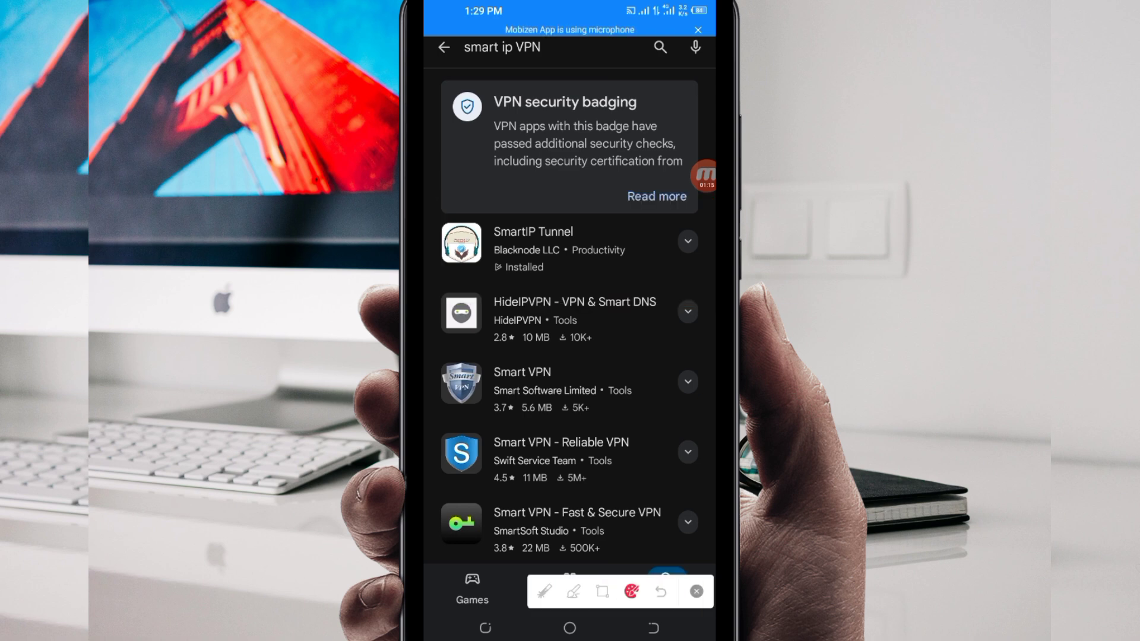
left_click(572, 591)
mouse_move(611, 272)
left_mouse_down()
mouse_move(537, 438)
mouse_move(545, 358)
mouse_move(627, 352)
left_mouse_up()
left_click(667, 591)
Start SmartIP Tunnel with the Open button on its Play Store page
left_click(532, 241)
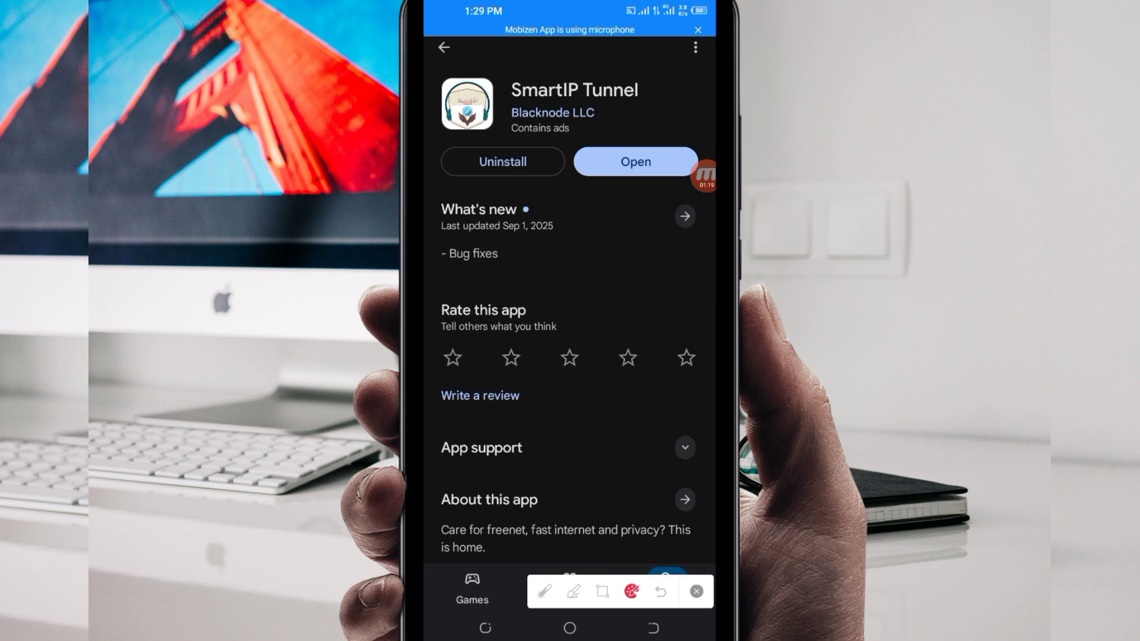
left_click(602, 591)
left_click_drag(436, 61, 708, 213)
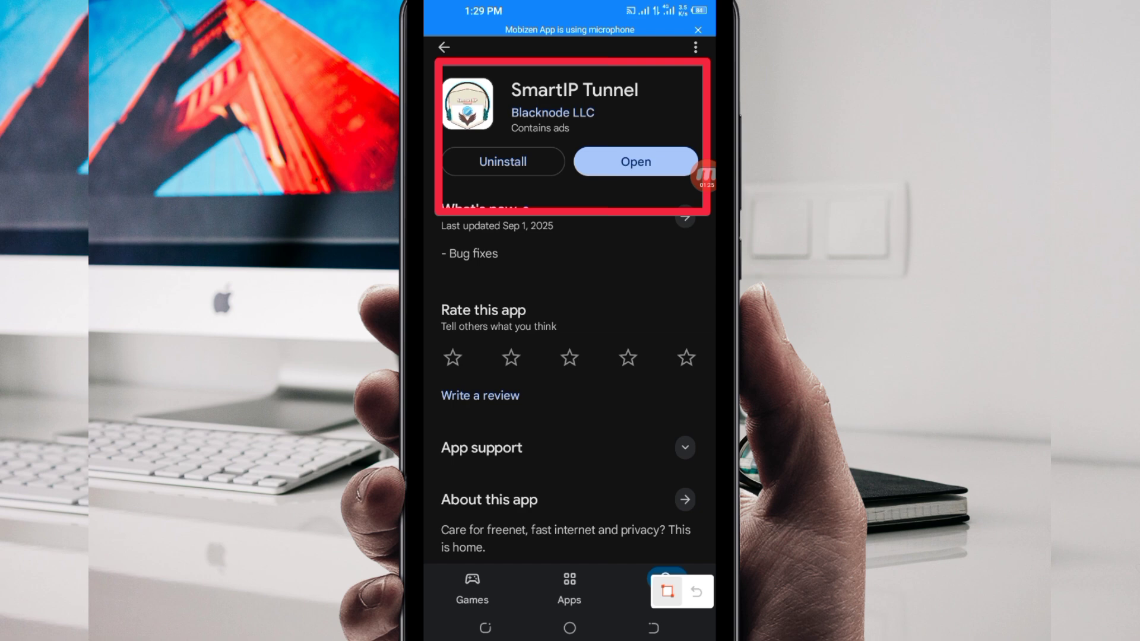
left_click(697, 592)
left_click(632, 592)
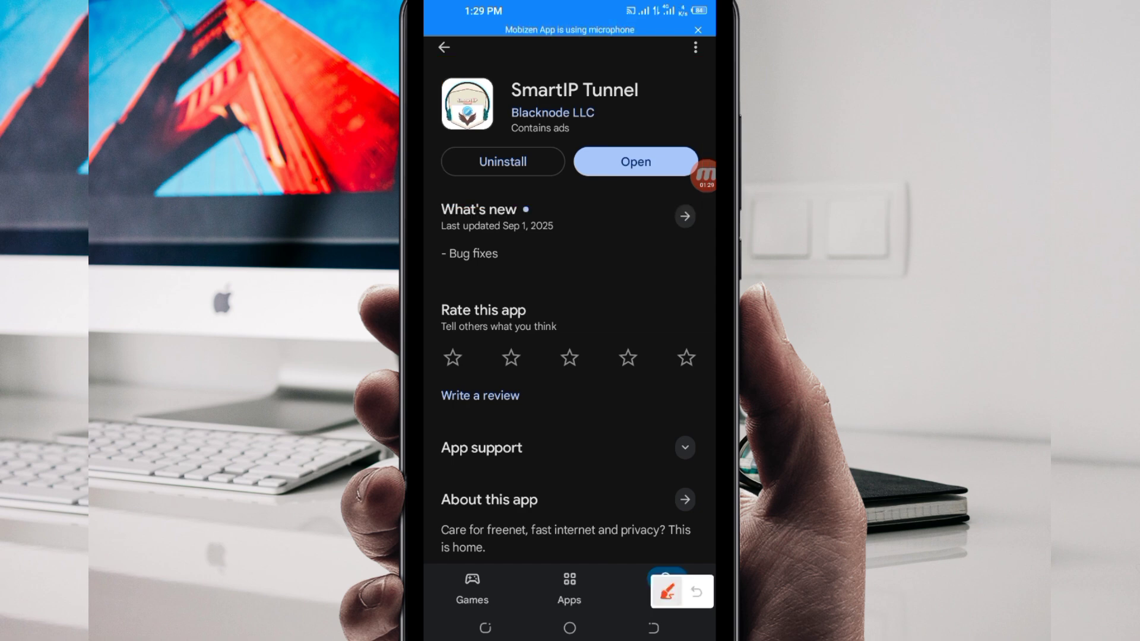
left_click_drag(642, 186, 580, 337)
mouse_move(578, 271)
left_mouse_down()
mouse_move(637, 190)
mouse_move(645, 260)
left_mouse_up()
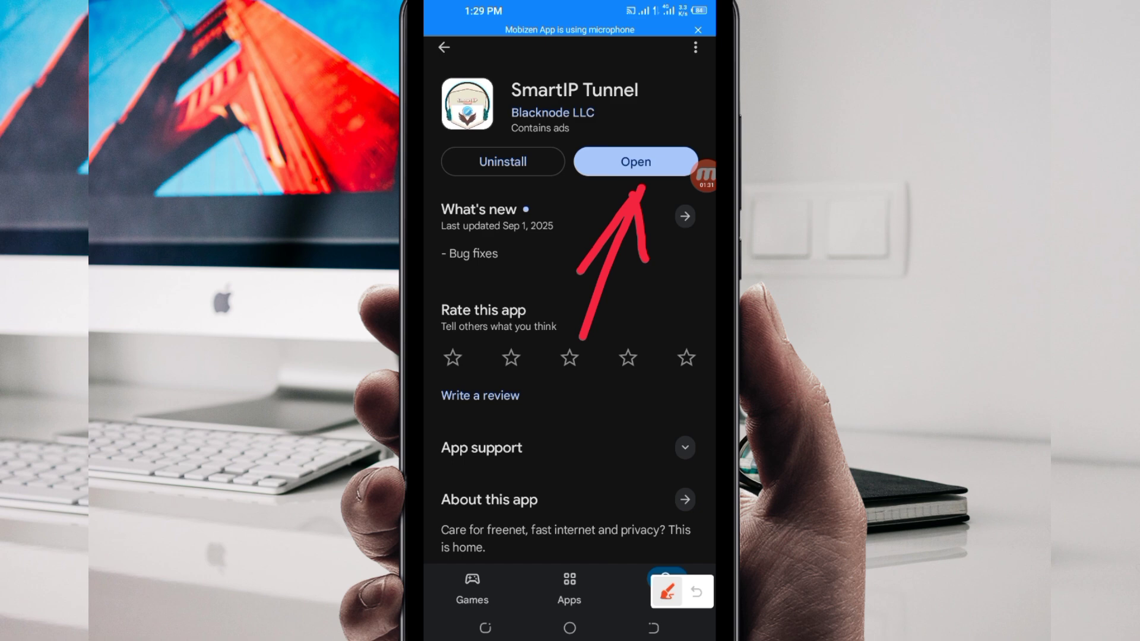
left_click(667, 591)
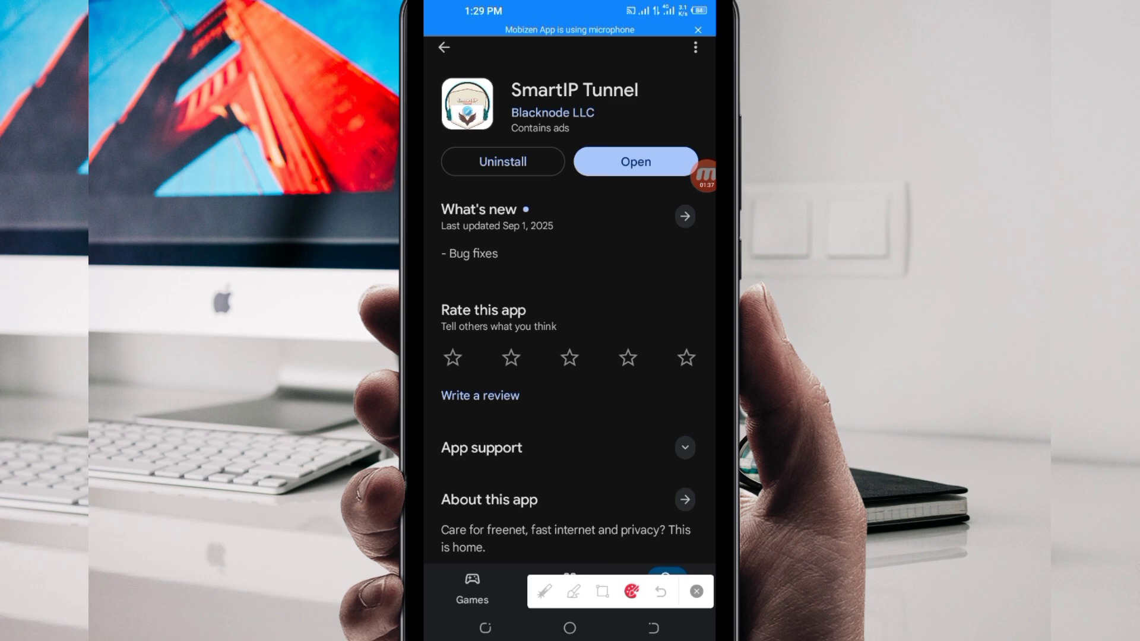
left_click(696, 592)
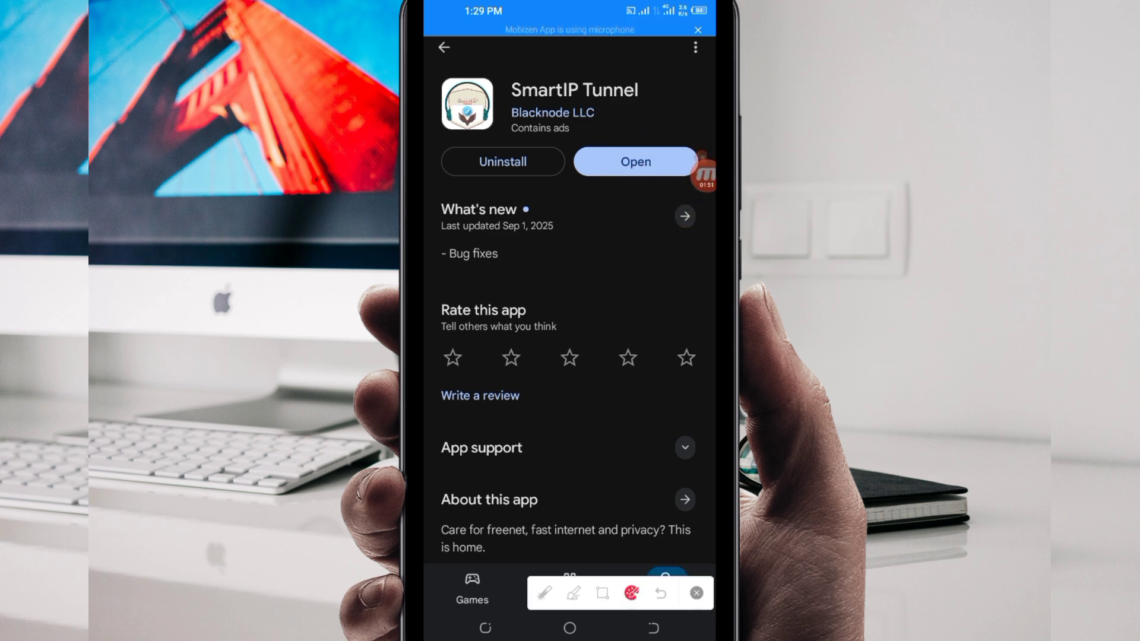
left_click_drag(646, 193, 570, 366)
mouse_move(595, 267)
left_mouse_down()
mouse_move(646, 194)
mouse_move(664, 272)
left_mouse_up()
left_click(636, 161)
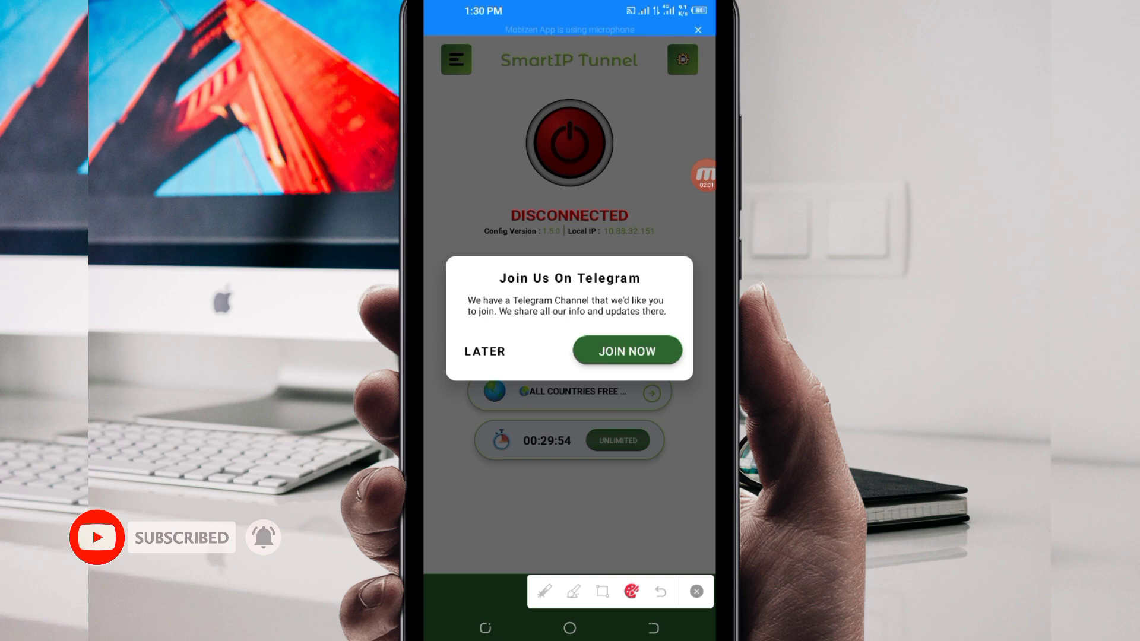
Close the 'Join Us On Telegram' popup with Back
key("Escape")
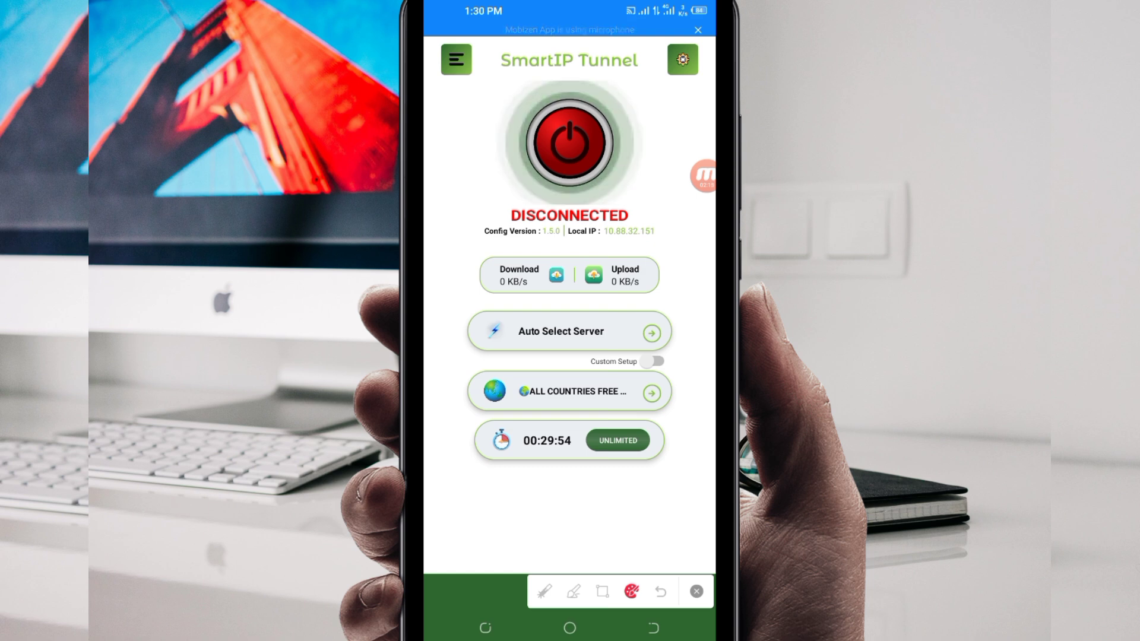
Search the available network list for 'udp'
left_click(697, 591)
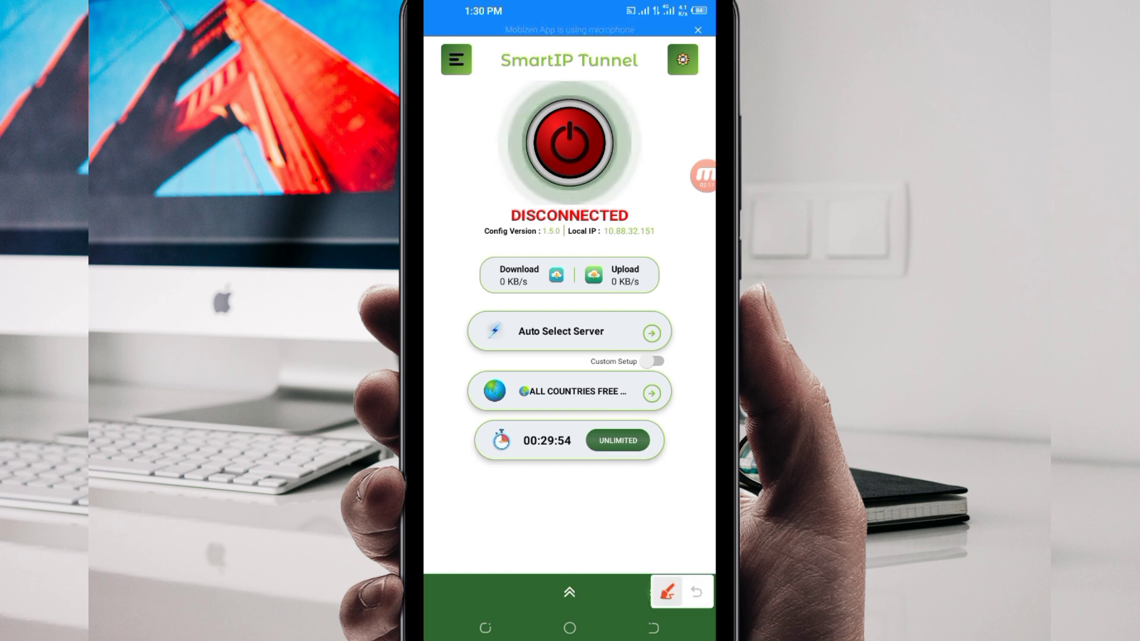
mouse_move(681, 367)
left_mouse_down()
mouse_move(687, 405)
mouse_move(657, 363)
left_mouse_up()
left_click_drag(512, 531, 561, 436)
mouse_move(515, 501)
left_mouse_down()
mouse_move(547, 435)
mouse_move(572, 486)
left_mouse_up()
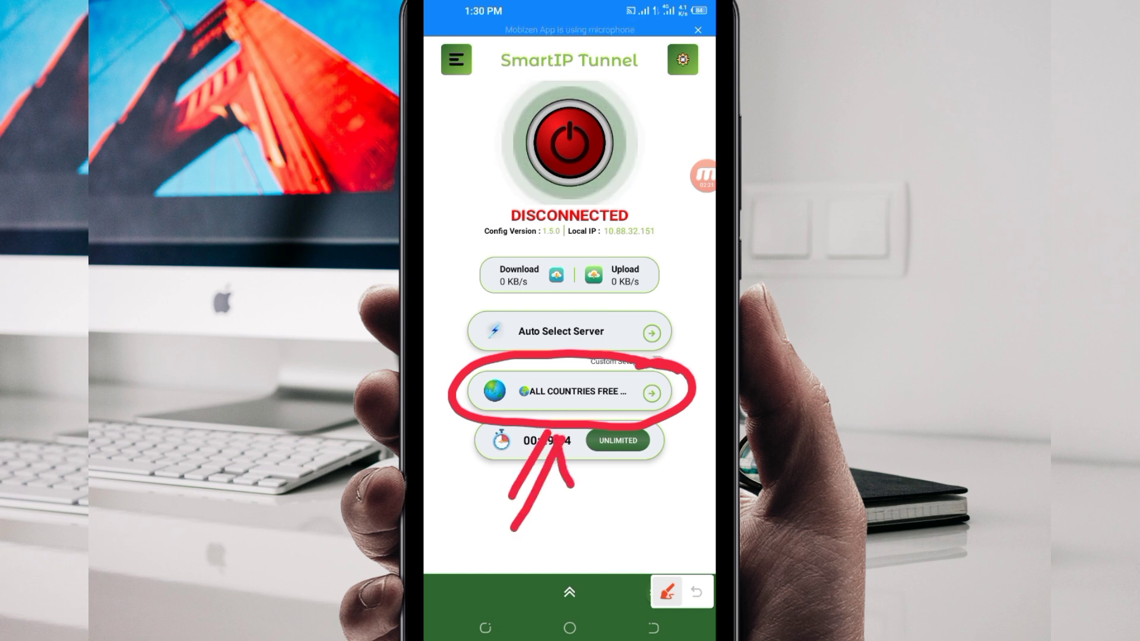
left_click(666, 591)
left_click(570, 392)
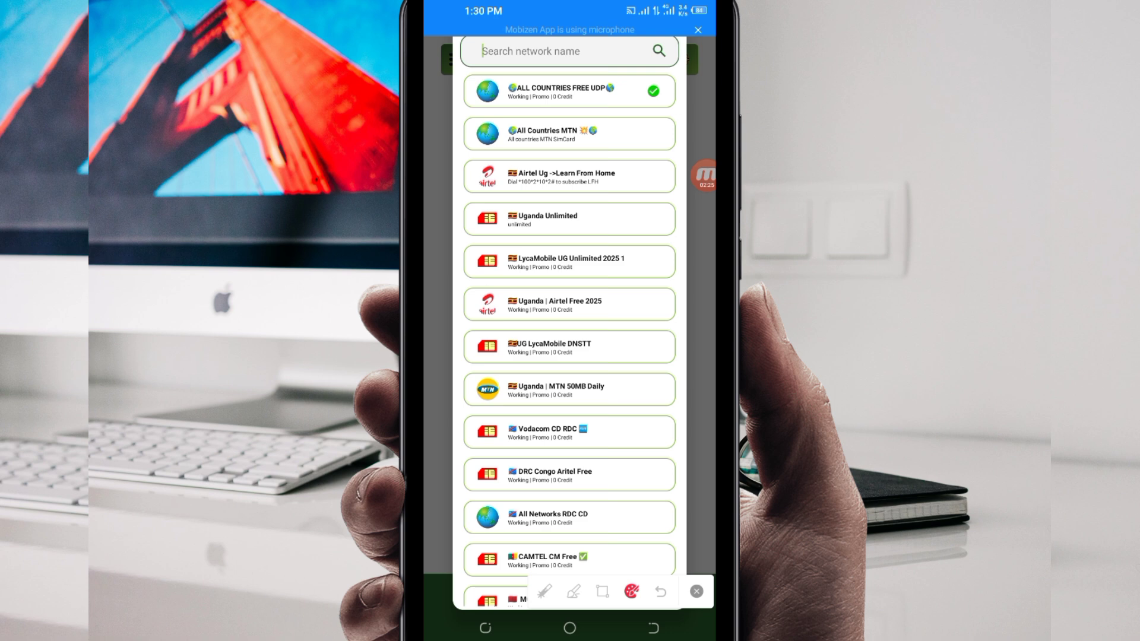
left_click(552, 51)
type("udp")
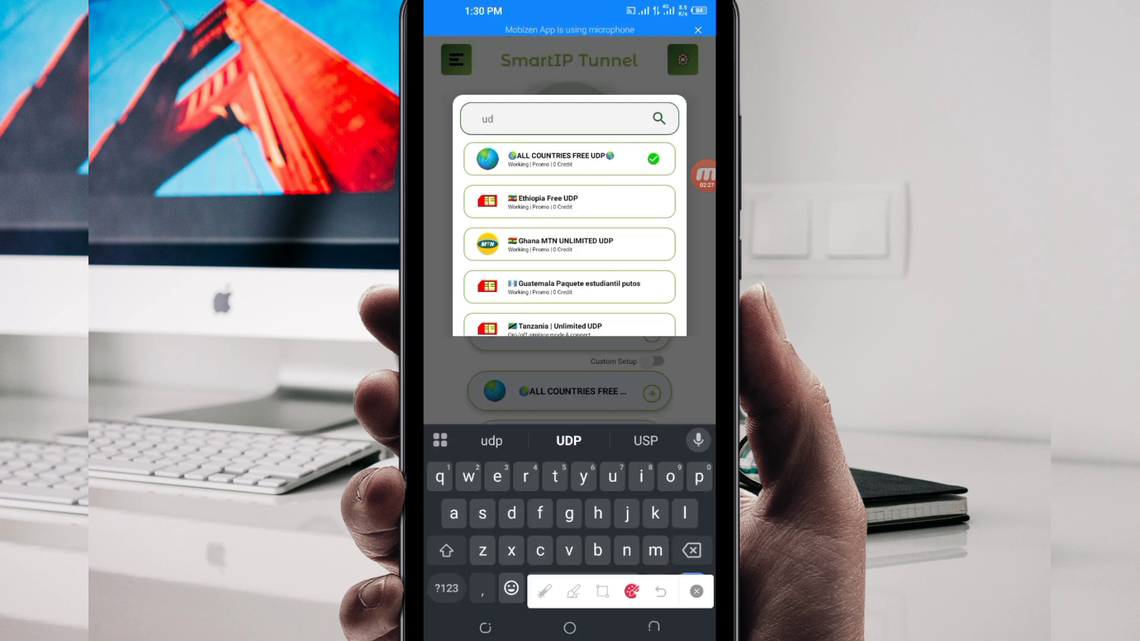
left_click(653, 627)
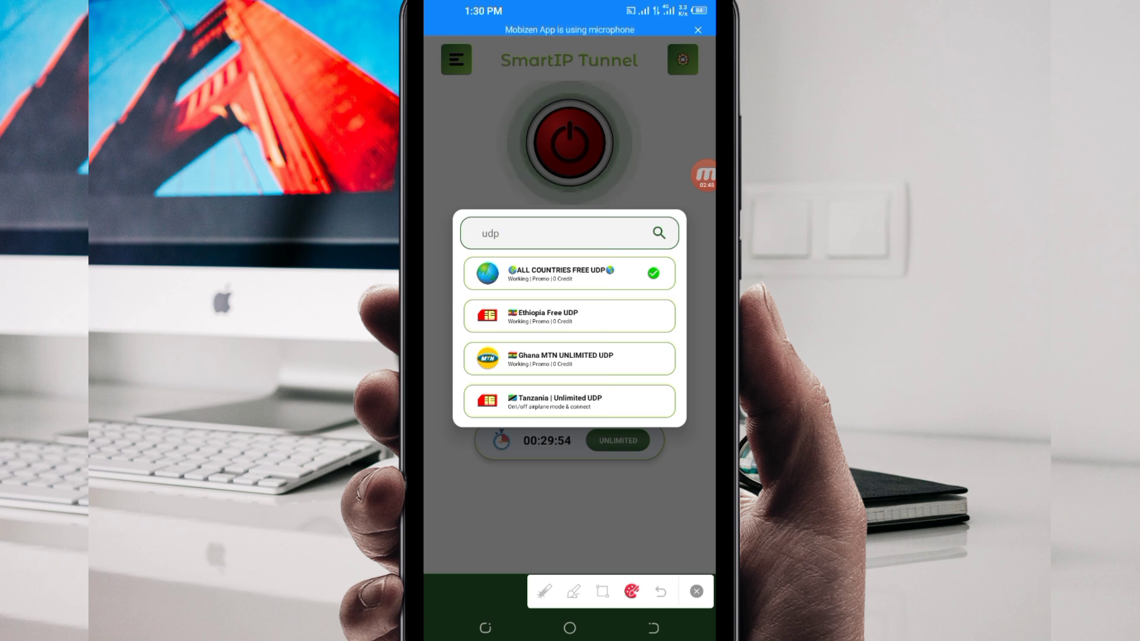
Pick ALL COUNTRIES FREE UDP from the matching networks
mouse_move(663, 255)
left_mouse_down()
mouse_move(661, 306)
mouse_move(610, 258)
left_mouse_up()
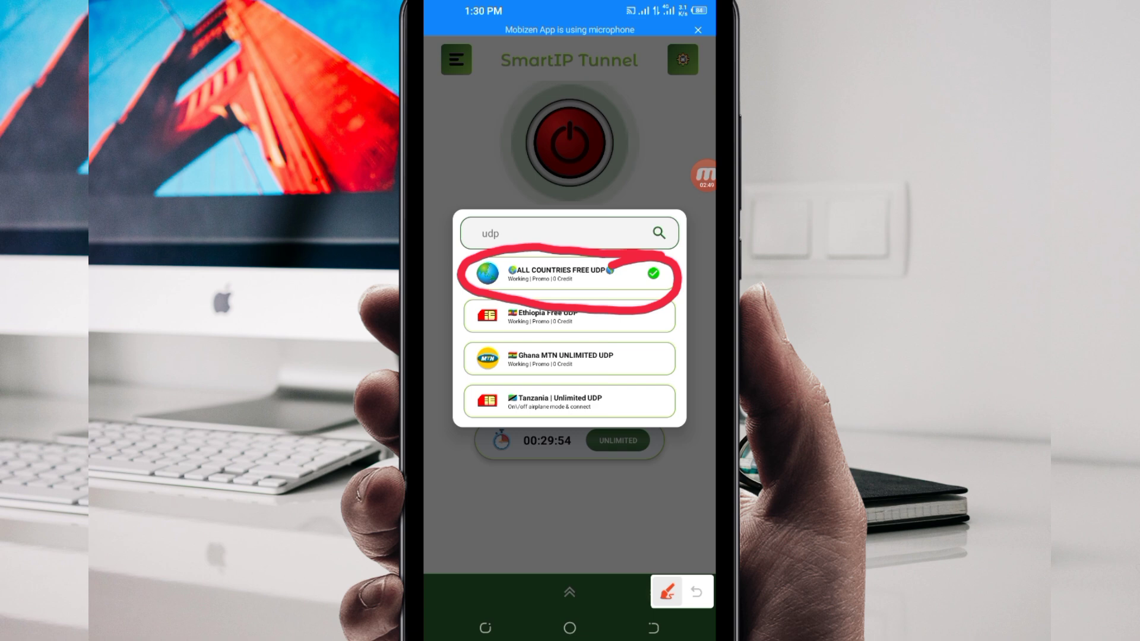
mouse_move(575, 322)
left_mouse_down()
mouse_move(540, 428)
mouse_move(529, 386)
mouse_move(590, 376)
left_mouse_up()
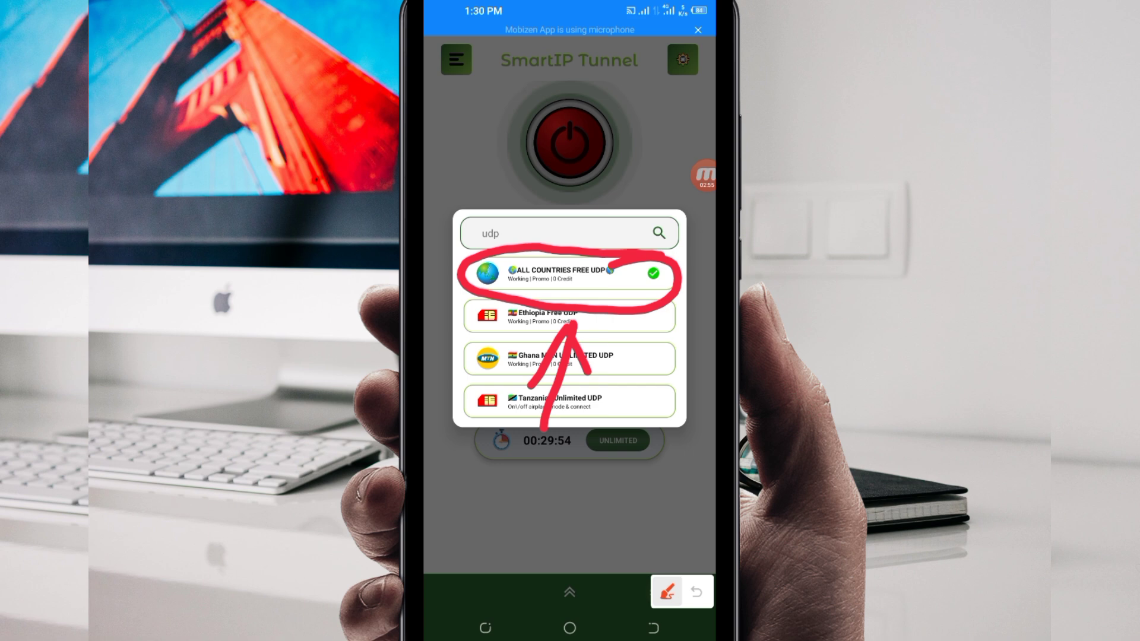
left_click(664, 591)
left_click(571, 274)
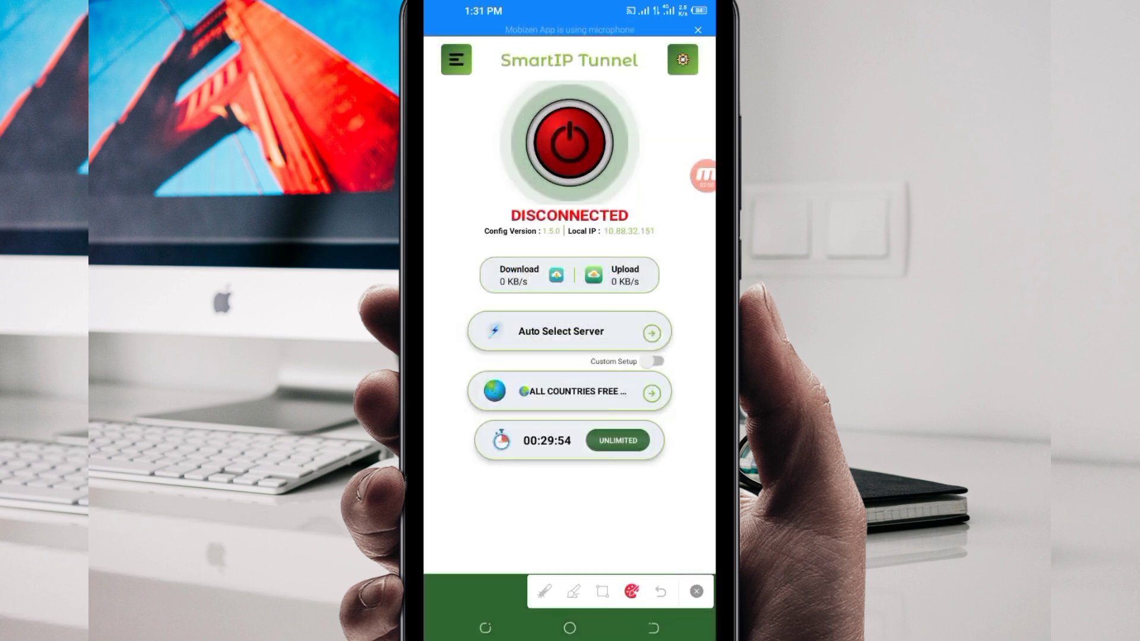
left_click(544, 591)
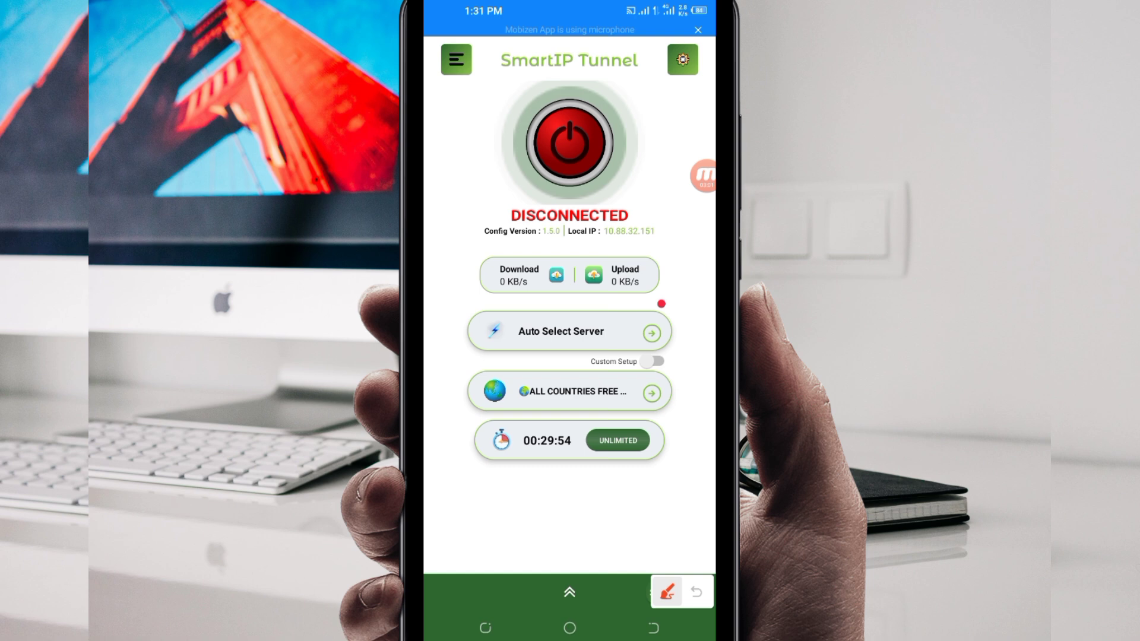
mouse_move(664, 302)
left_mouse_down()
mouse_move(477, 298)
mouse_move(494, 365)
mouse_move(654, 372)
mouse_move(664, 303)
left_mouse_up()
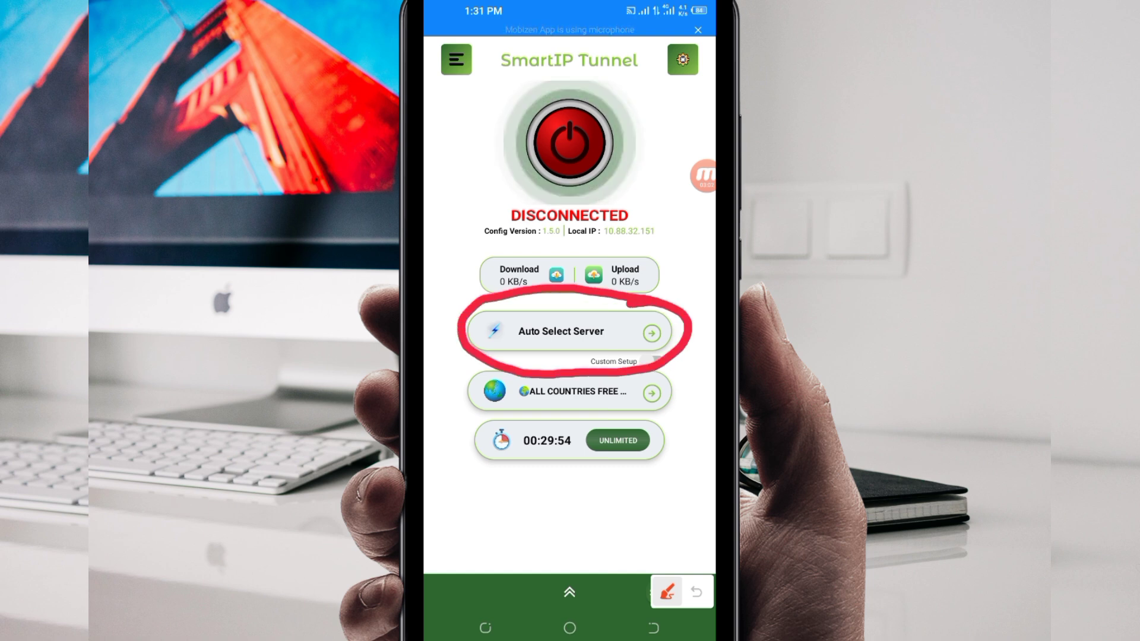
left_click_drag(579, 393, 520, 488)
left_click_drag(535, 419, 574, 441)
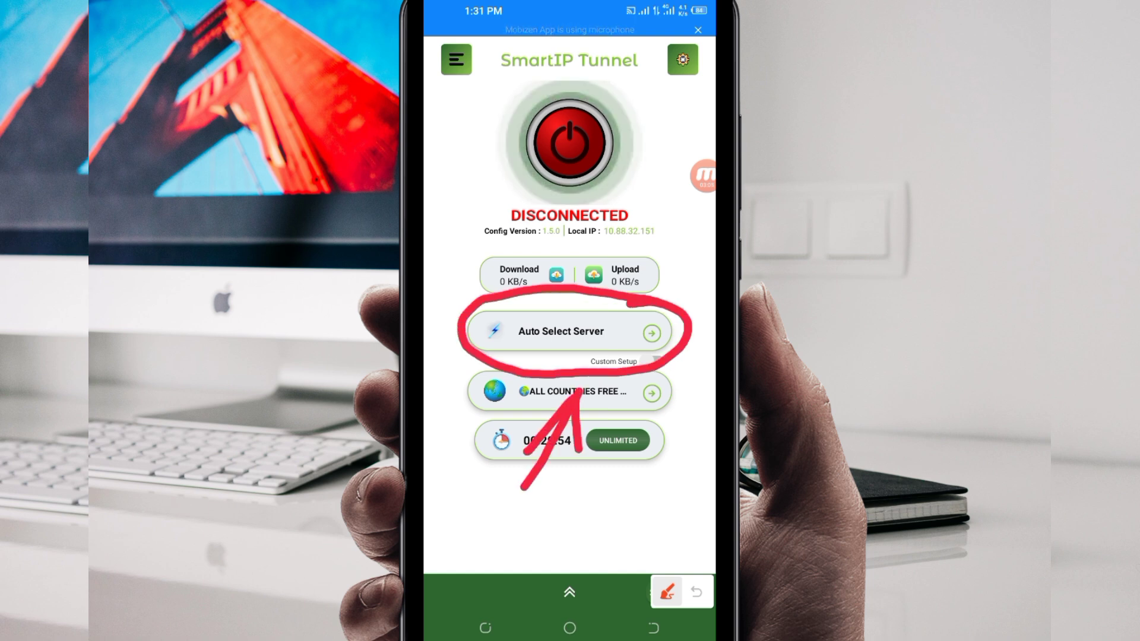
left_click(665, 591)
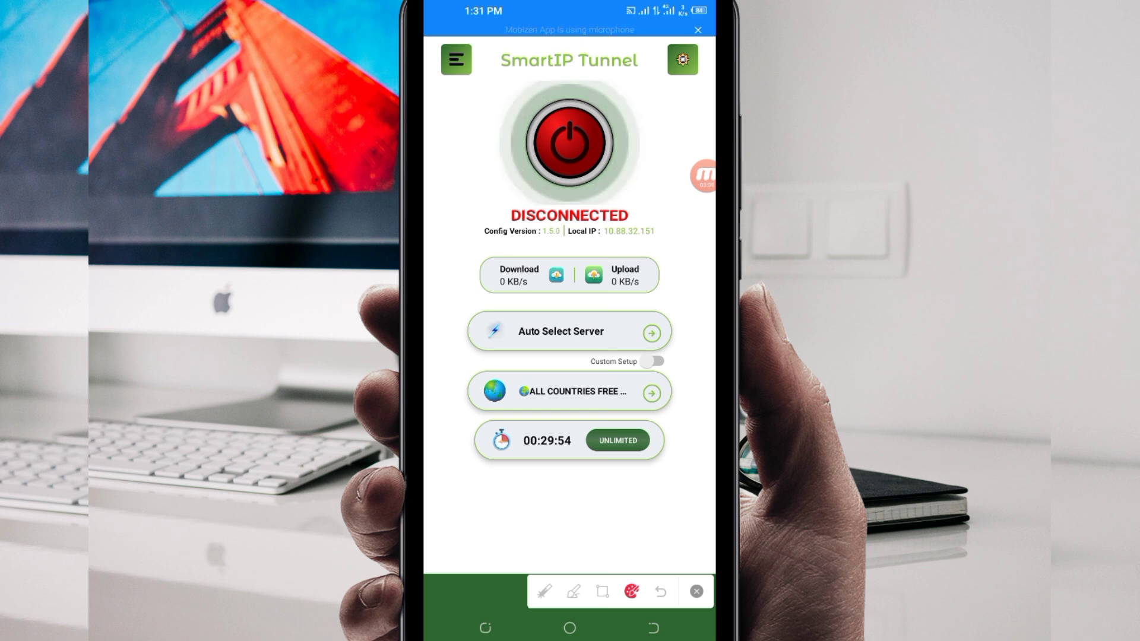
left_click(543, 591)
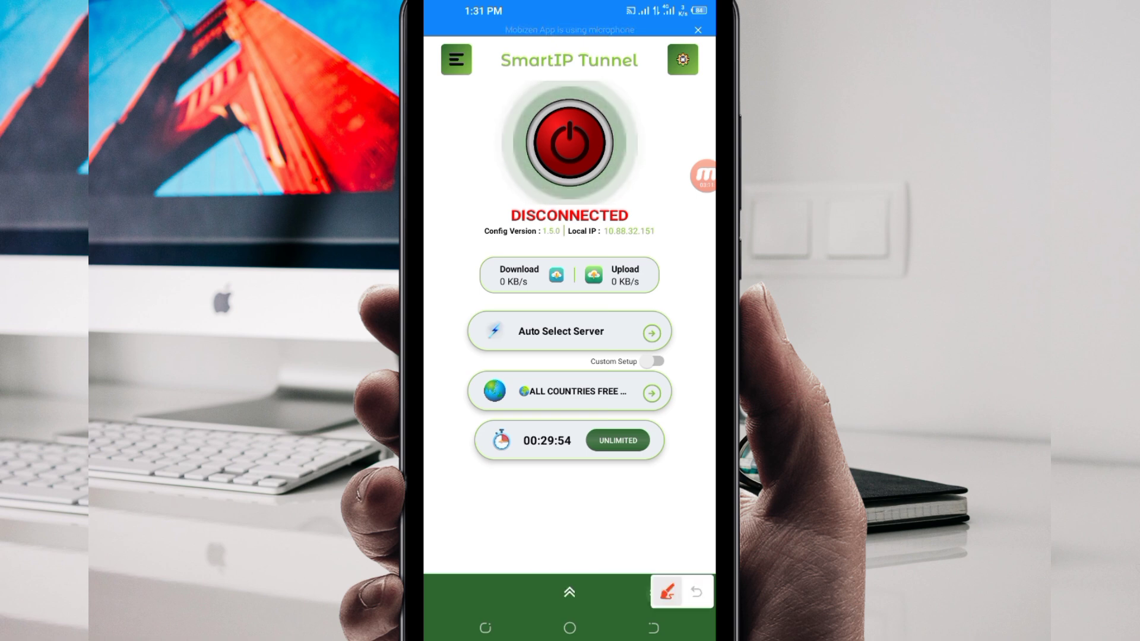
mouse_move(669, 299)
left_mouse_down()
mouse_move(477, 299)
mouse_move(565, 374)
mouse_move(686, 308)
mouse_move(643, 298)
left_mouse_up()
left_click_drag(567, 379, 504, 488)
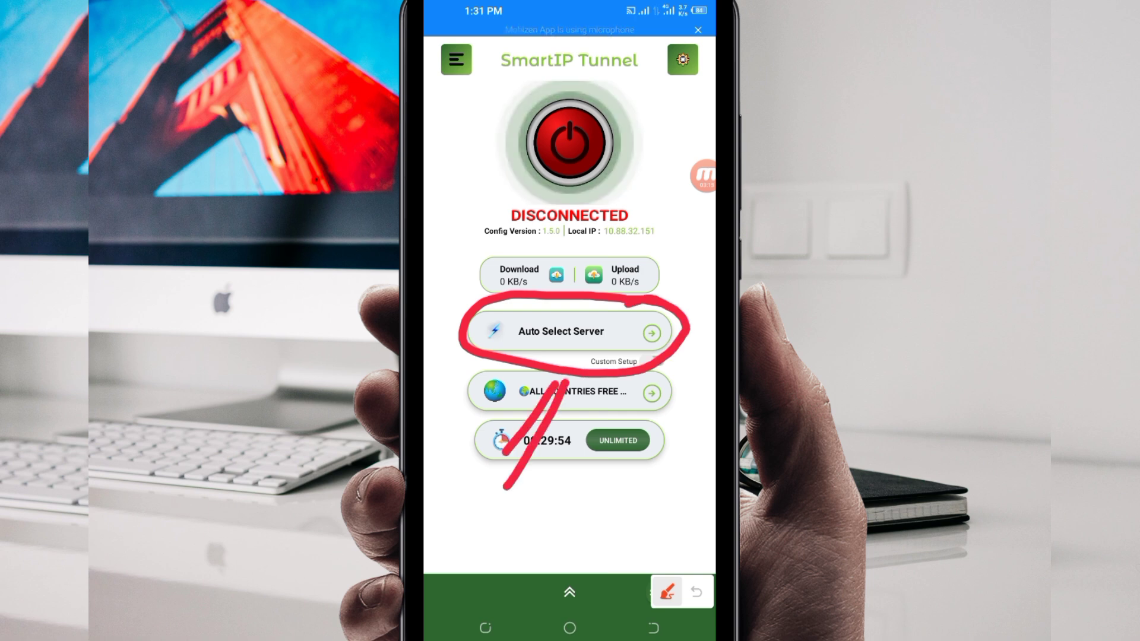
left_click_drag(554, 381, 568, 439)
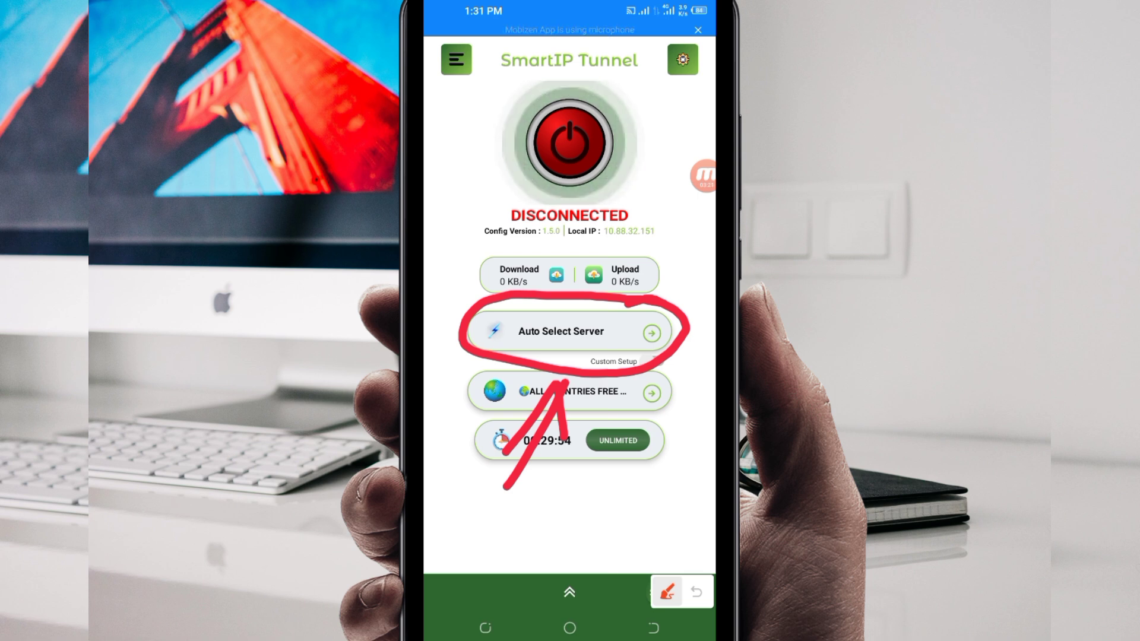
left_click(667, 592)
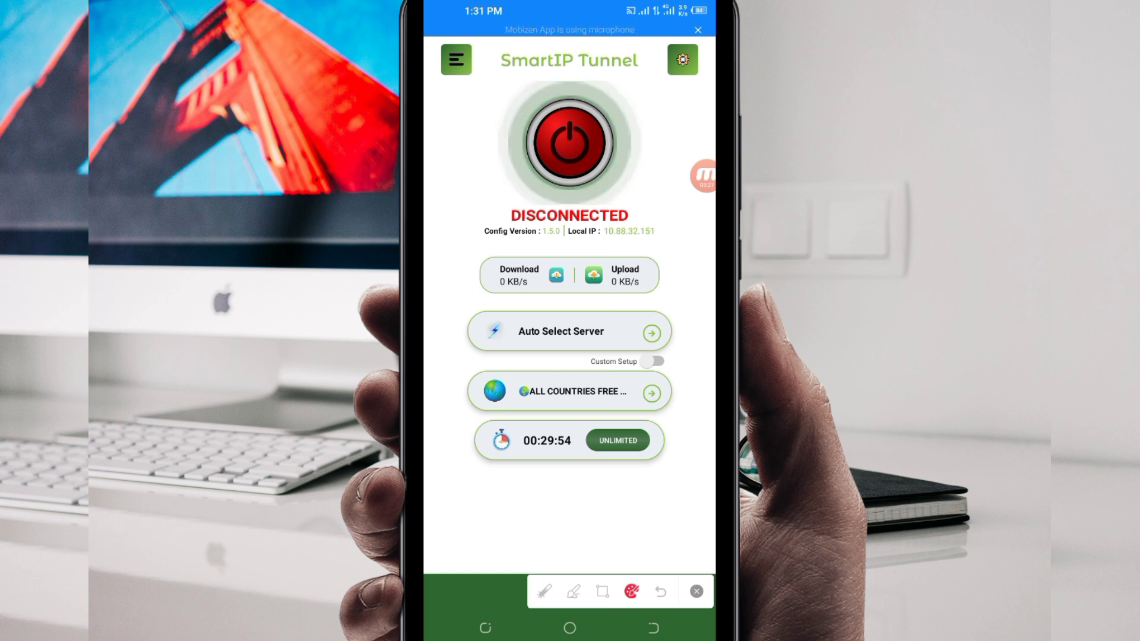
Start the VPN connection with the power button
left_click(572, 591)
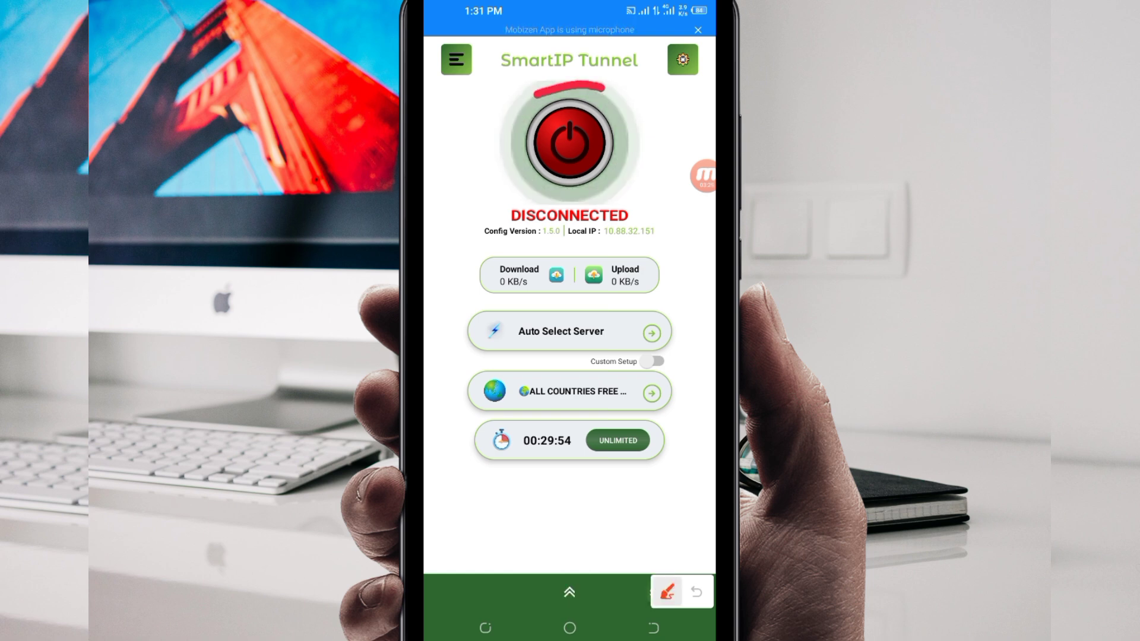
mouse_move(534, 91)
left_mouse_down()
mouse_move(654, 152)
mouse_move(615, 79)
left_mouse_up()
left_click_drag(565, 235, 507, 372)
left_click_drag(515, 328, 573, 316)
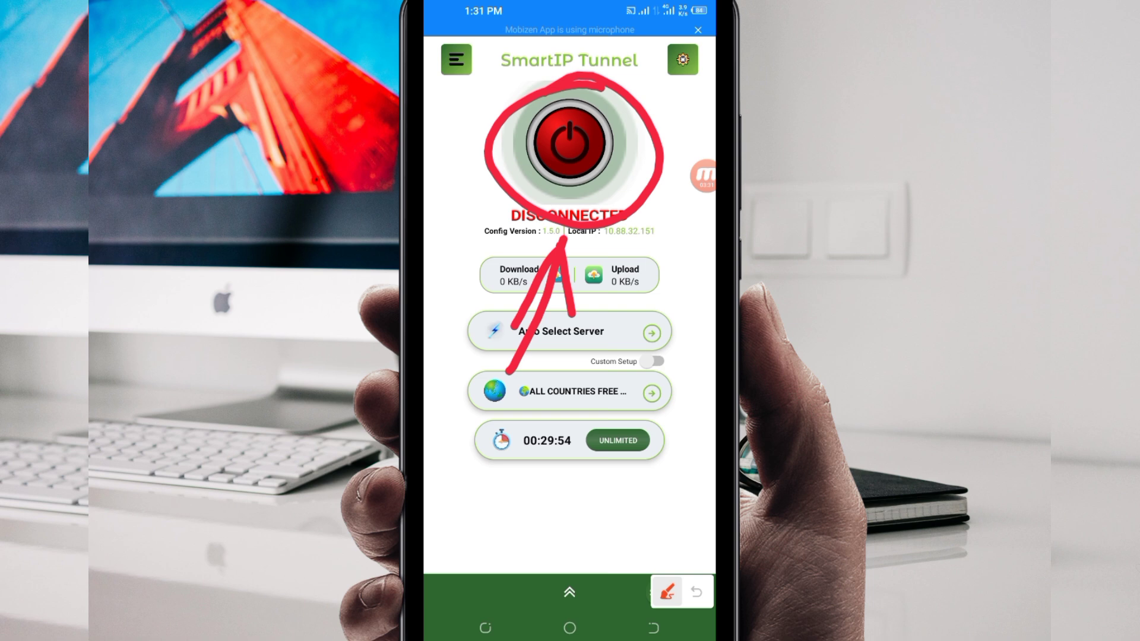
left_click(666, 591)
left_click(568, 143)
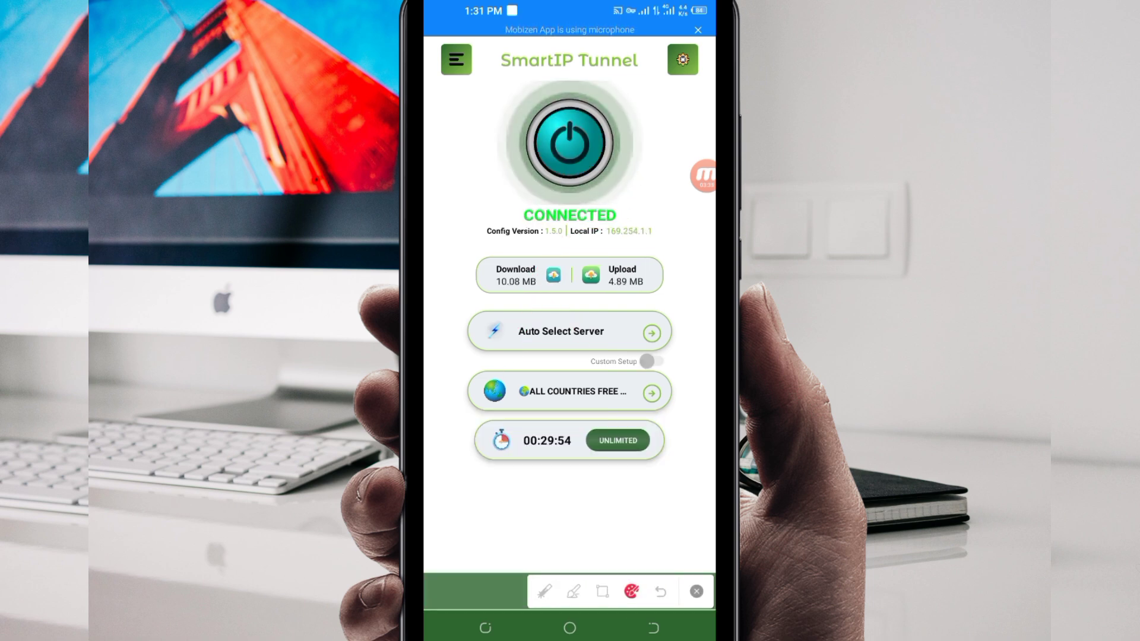
Wait until the status reads CONNECTED with download and upload traffic flowing
left_click(574, 591)
left_click_drag(578, 238, 529, 411)
mouse_move(561, 272)
left_mouse_down()
mouse_move(580, 239)
mouse_move(511, 343)
left_mouse_up()
left_click_drag(577, 239, 595, 312)
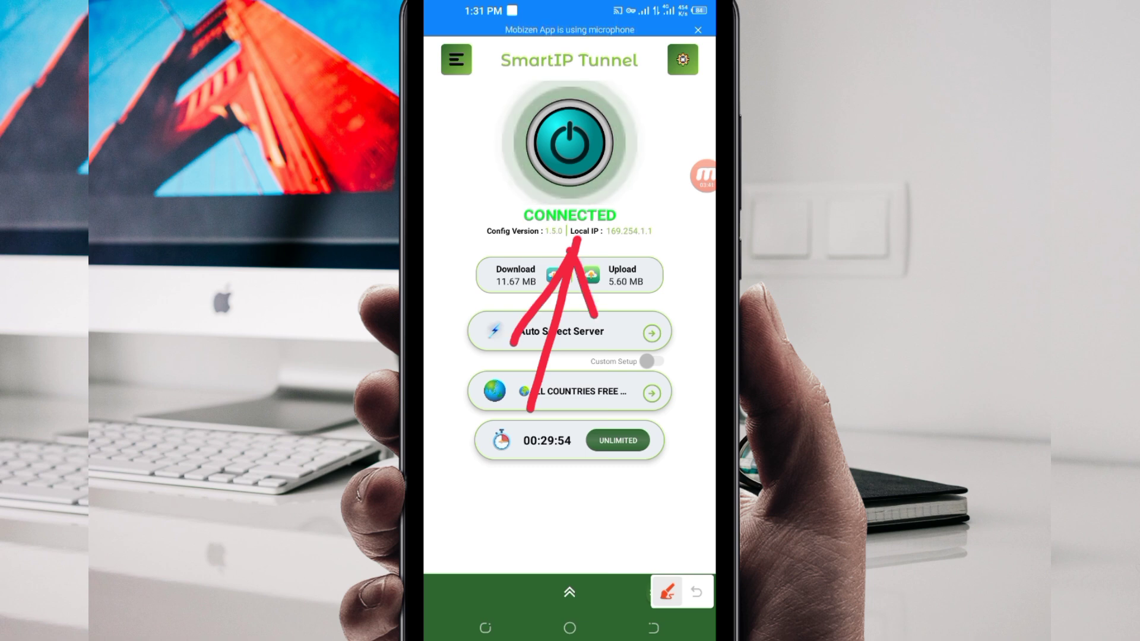
left_click(666, 591)
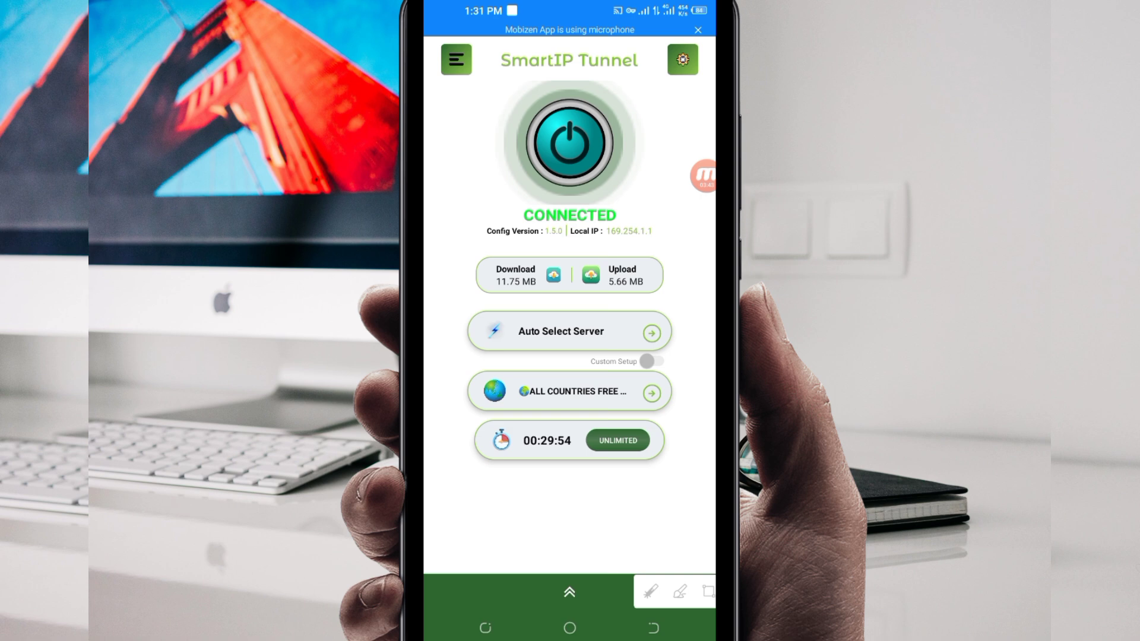
left_click(696, 592)
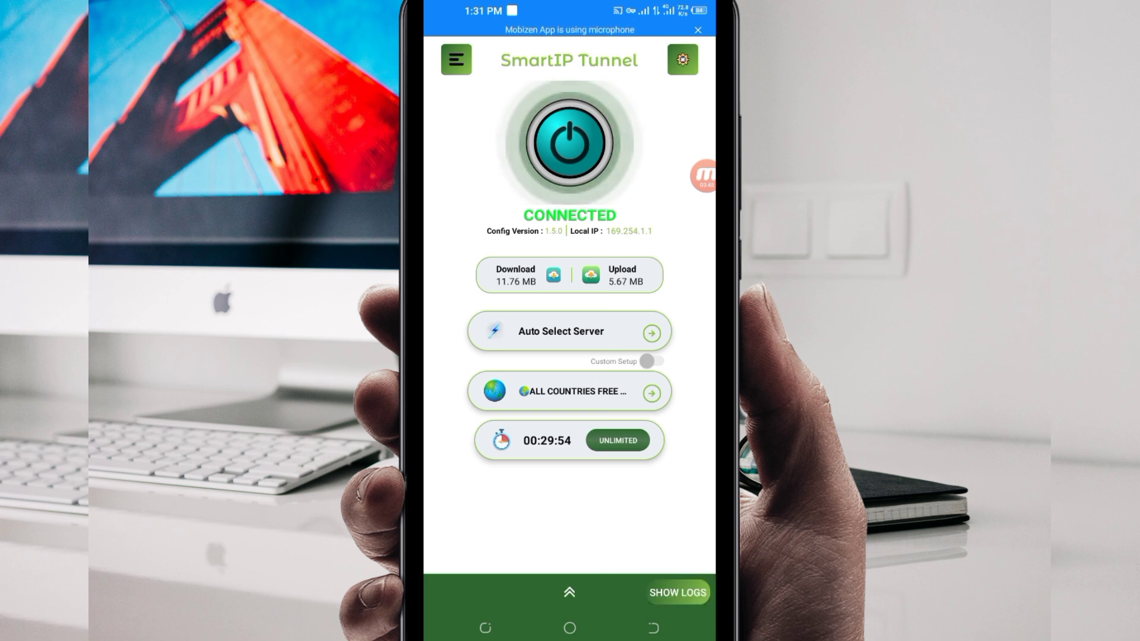